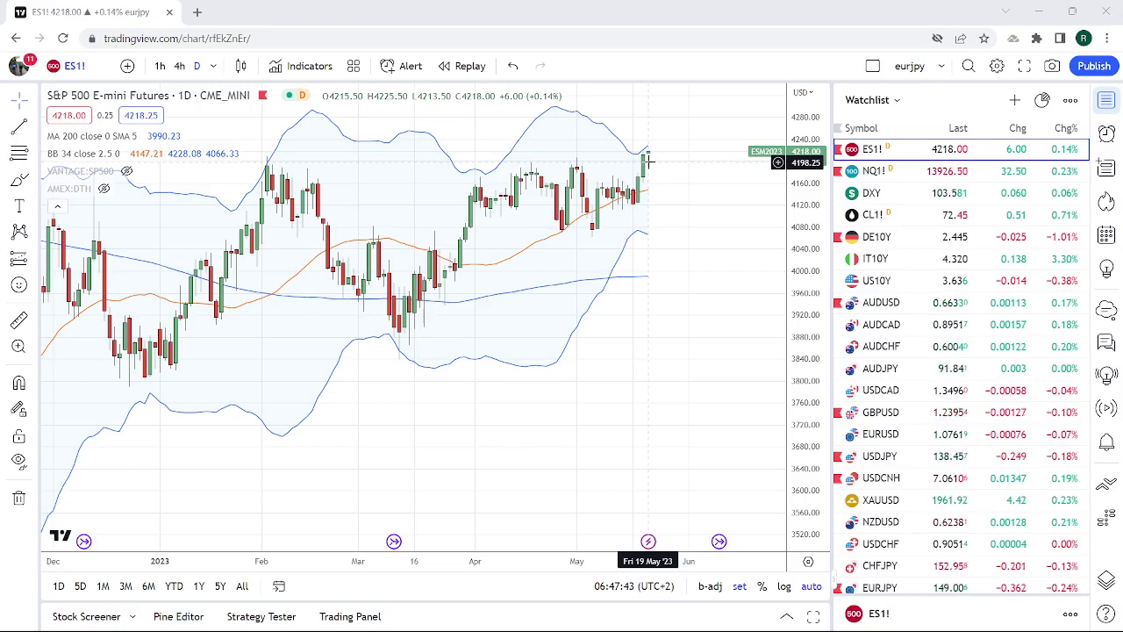
Load the NQ1! NASDAQ 100 futures daily chart with its 200 SMA and Bollinger Bands (34, 2.5).
left_click(876, 172)
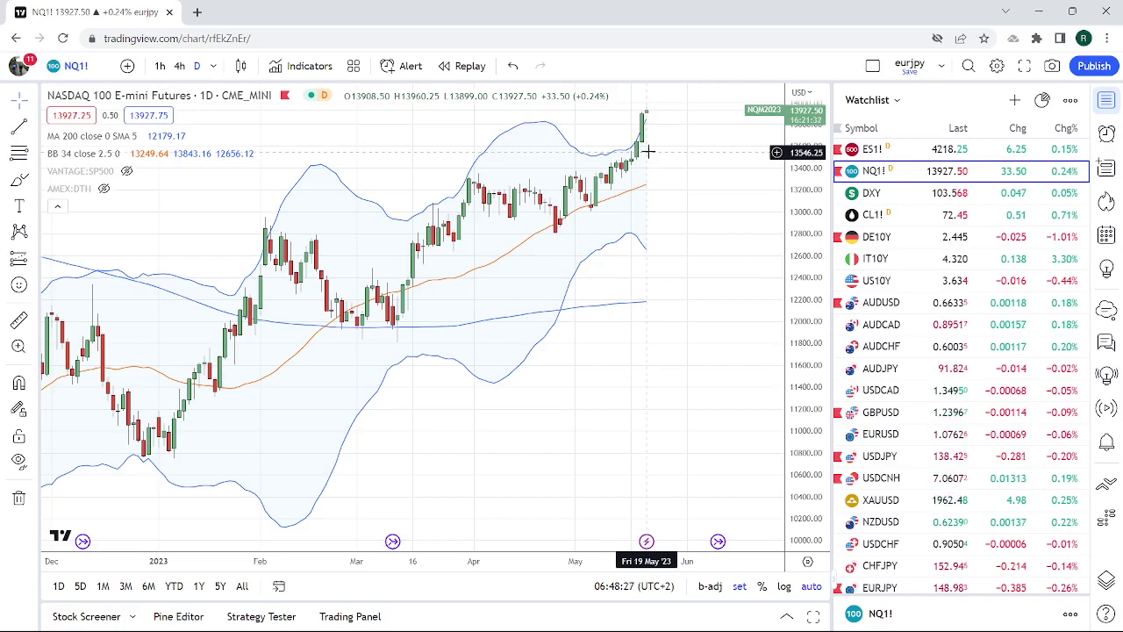
Return to the ES1! S&P 500 futures daily chart, zoomed to January through mid-June.
key("Up")
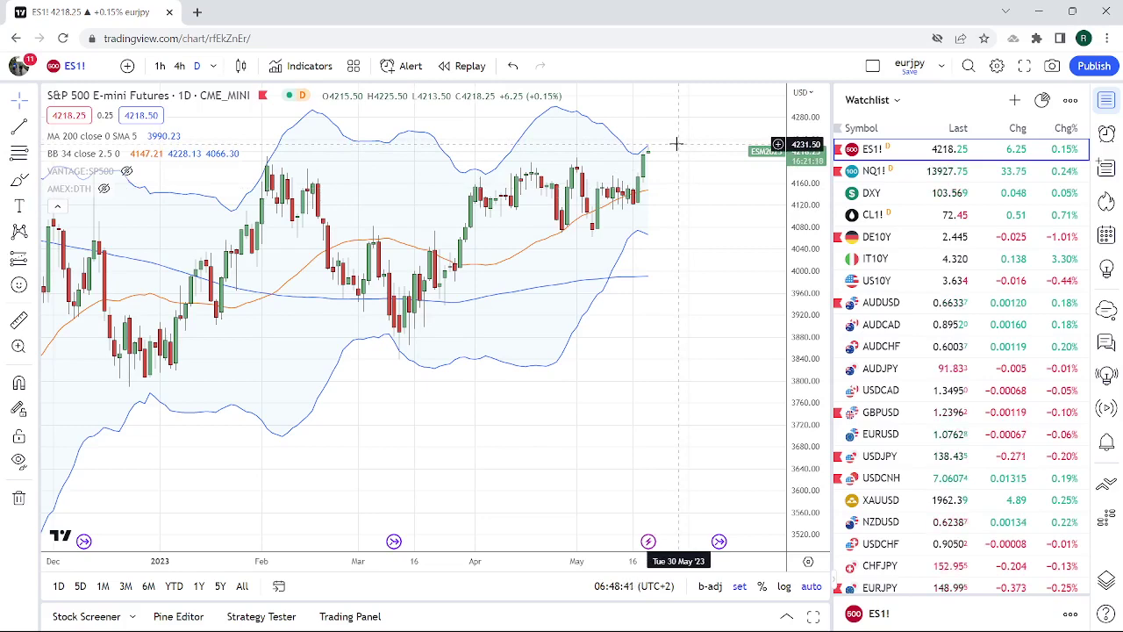
scroll(678, 151, "up", 3)
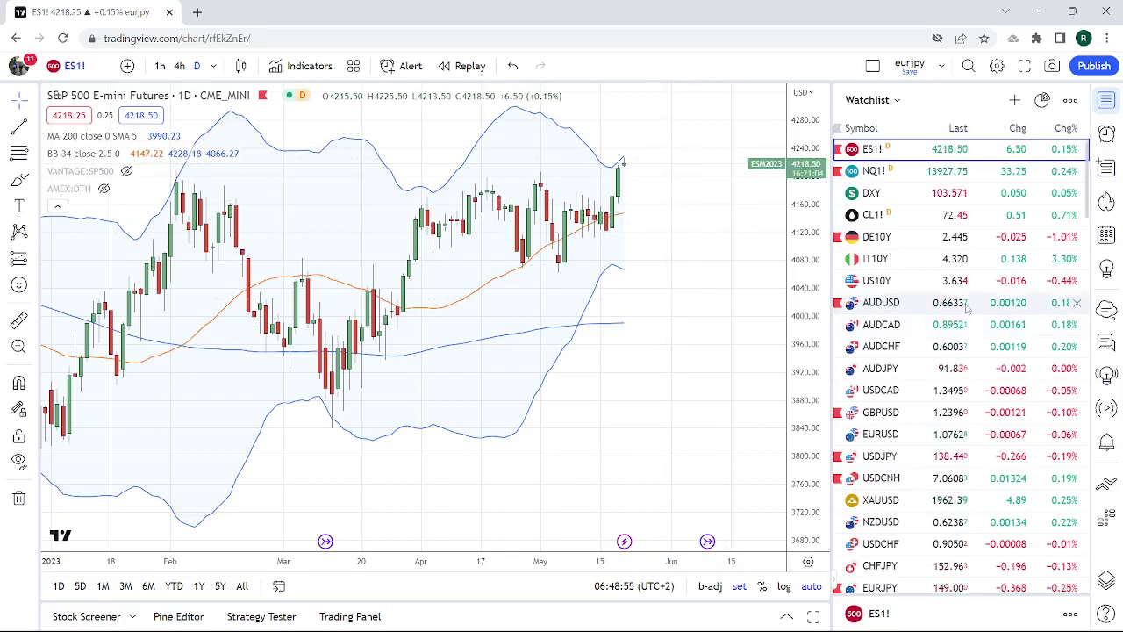
scroll(856, 364, "down", 1)
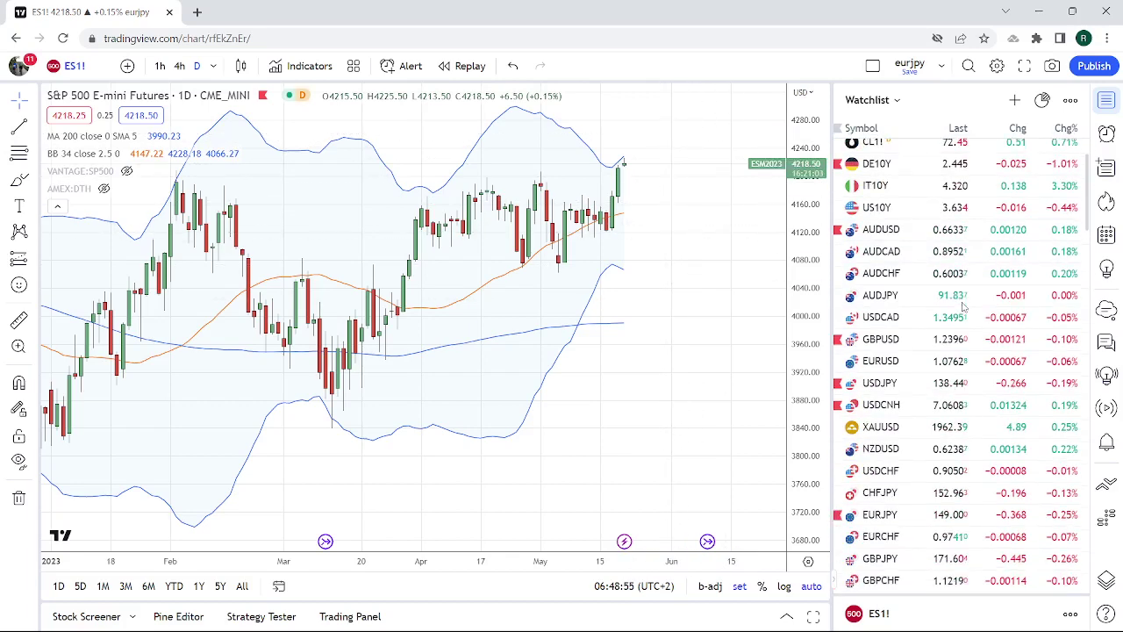
Switch the chart to the EURUSD daily FXCM chart from the watchlist.
left_click(875, 364)
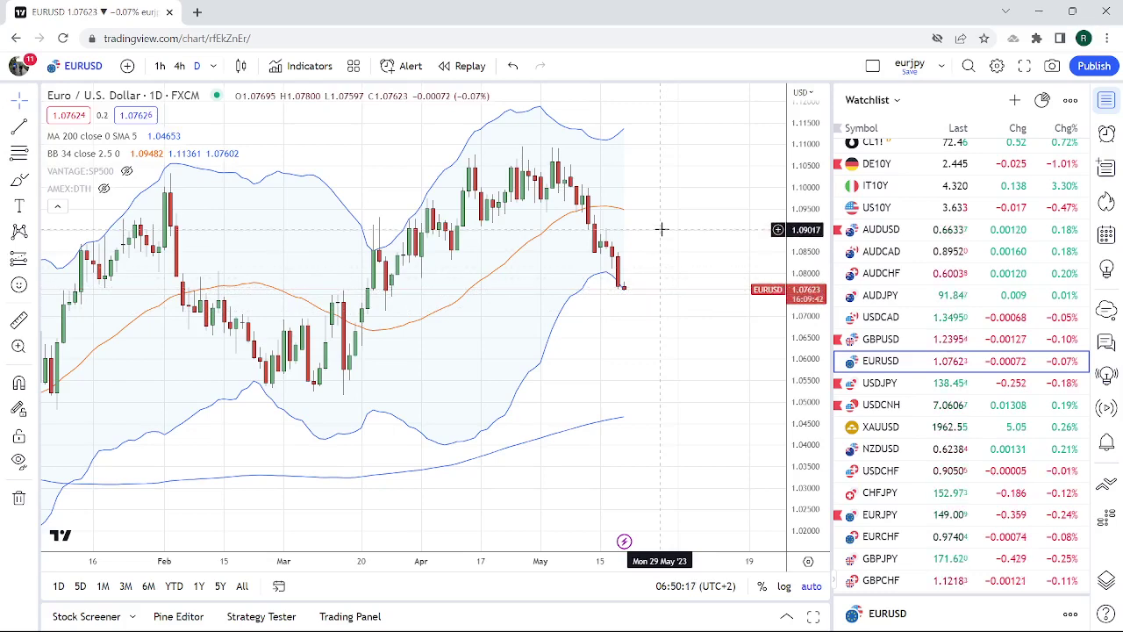
Bring up the XAUUSD gold spot chart for review.
left_click(882, 427)
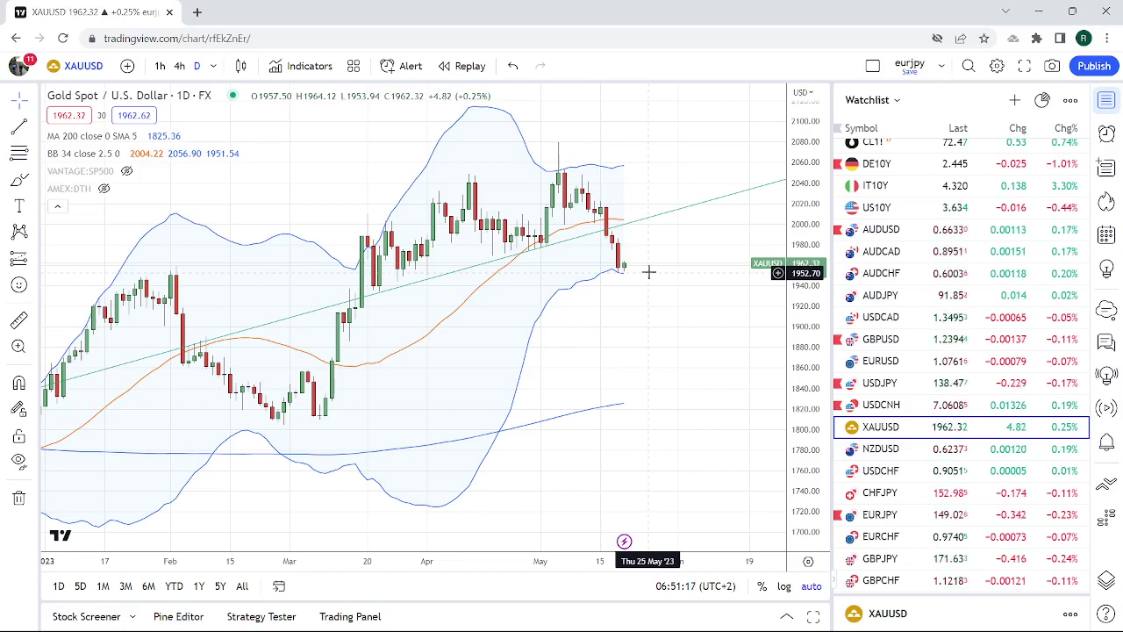
Switch to the GBPUSD daily chart with its trendline and Bollinger Bands.
left_click(886, 340)
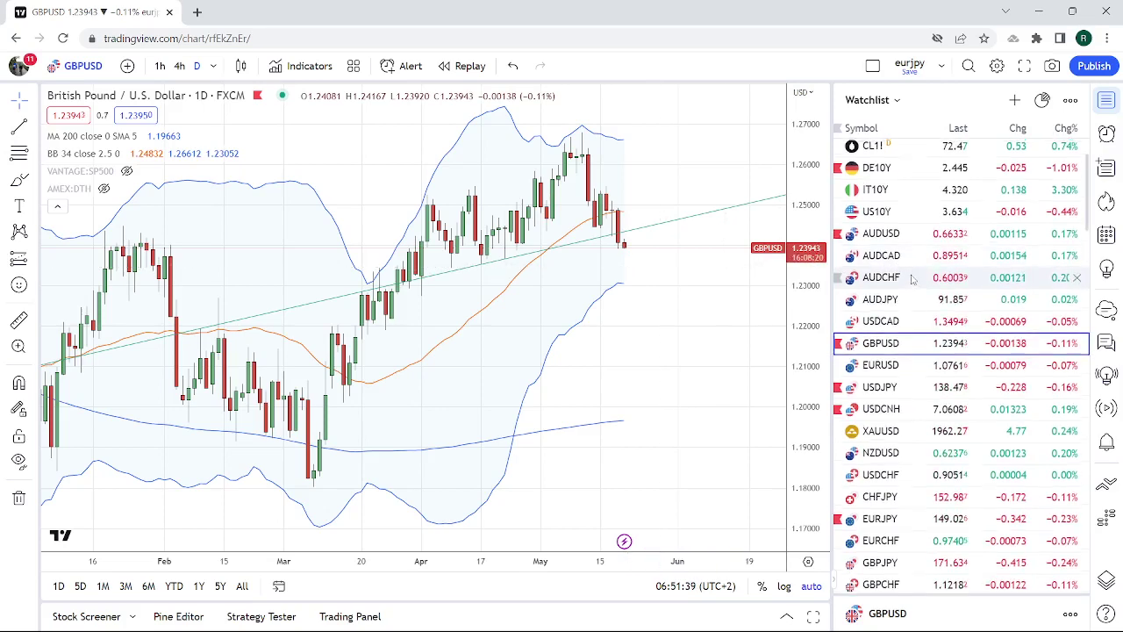
Load the DXY U.S. Dollar Index daily chart from the top of the watchlist.
scroll(911, 268, "up", 1)
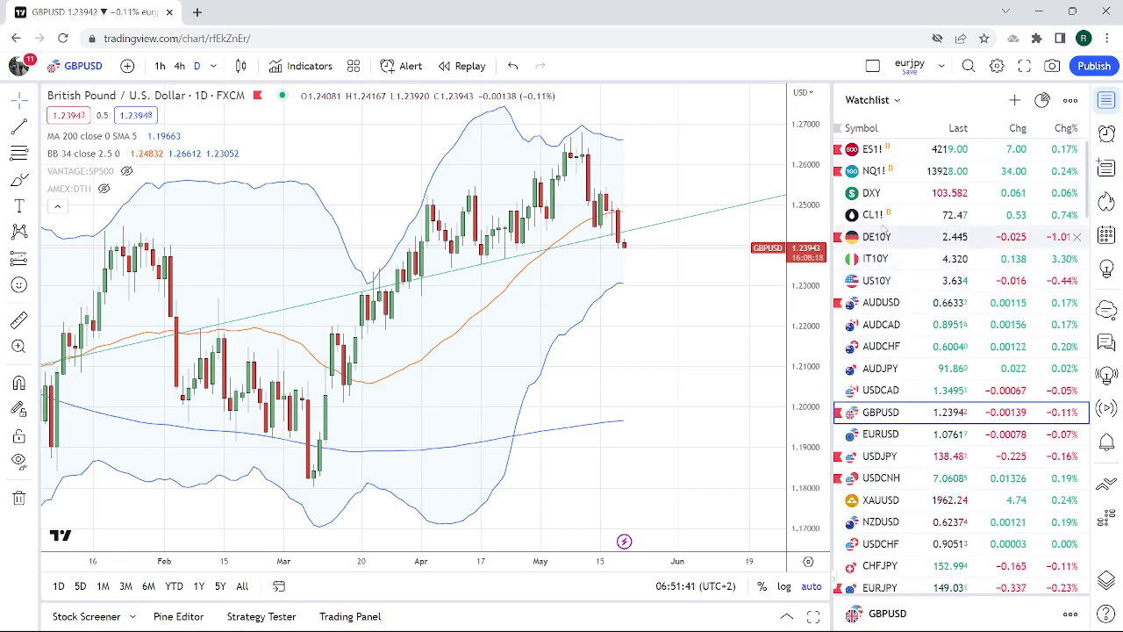
left_click(878, 195)
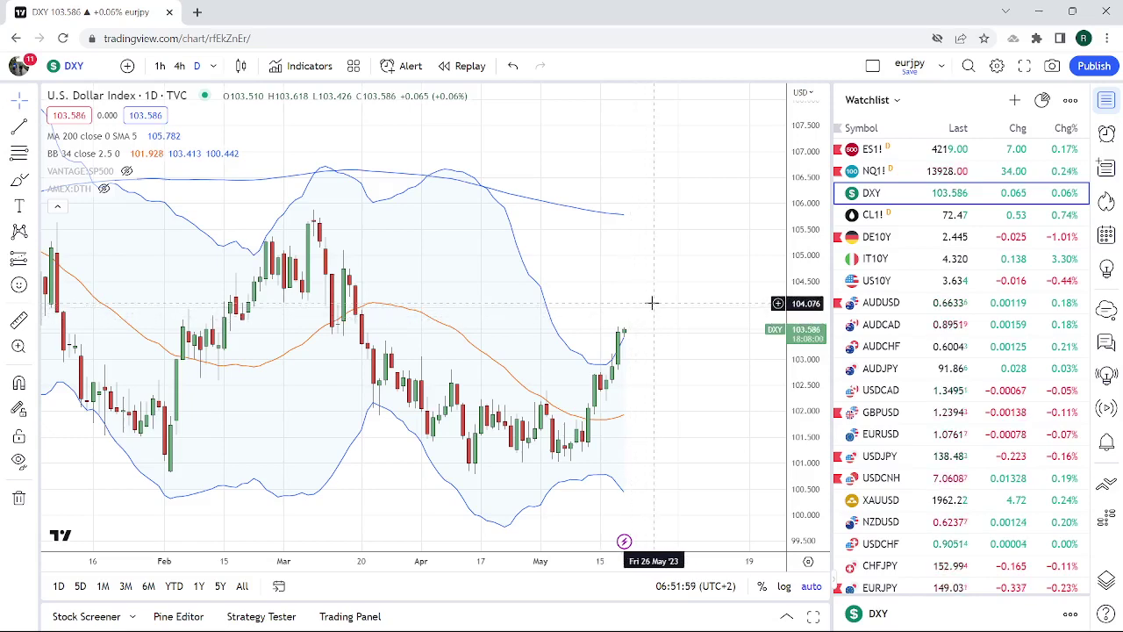
scroll(913, 318, "down", 1)
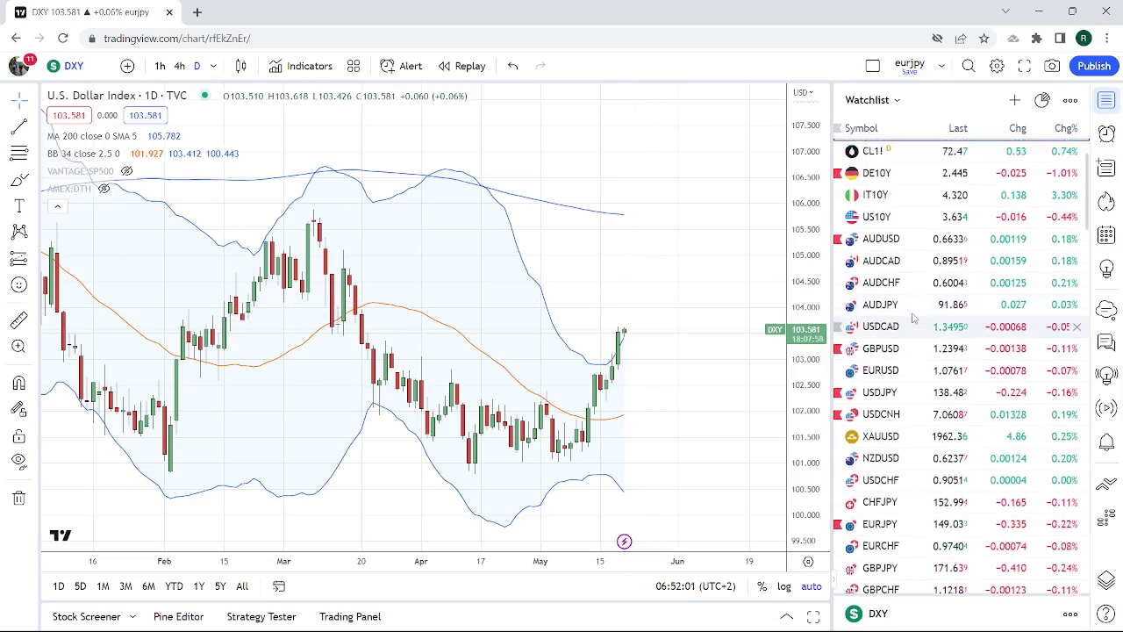
scroll(912, 318, "up", 1)
Switch to the US10Y 10-year Treasury yield daily chart.
left_click(876, 281)
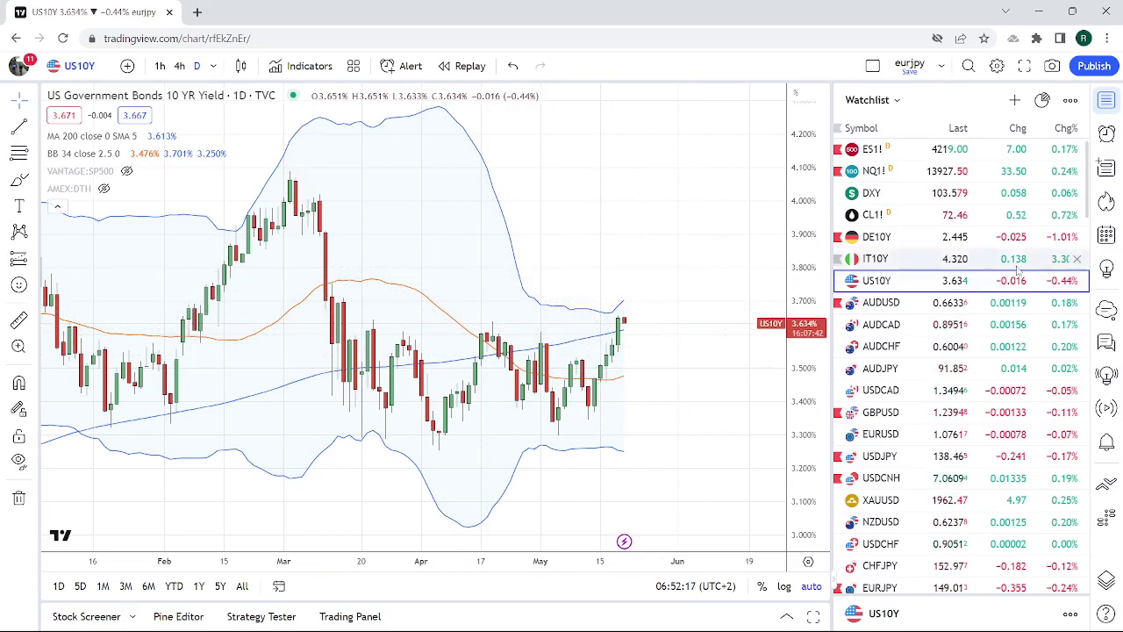
scroll(973, 288, "down", 5)
scroll(973, 288, "down", 3)
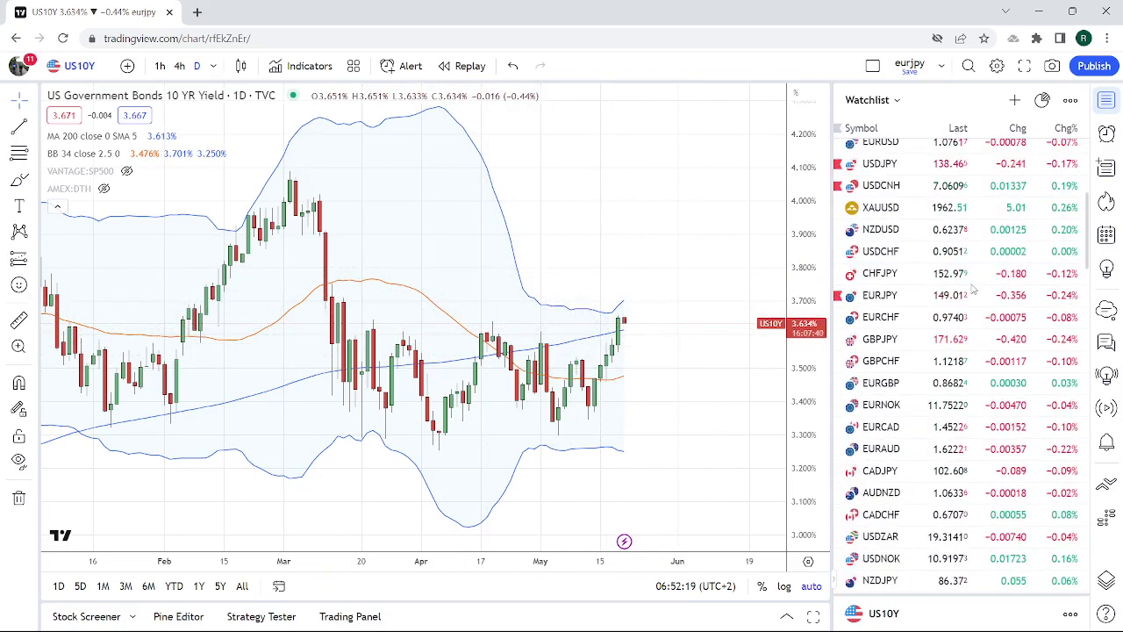
scroll(956, 358, "up", 5)
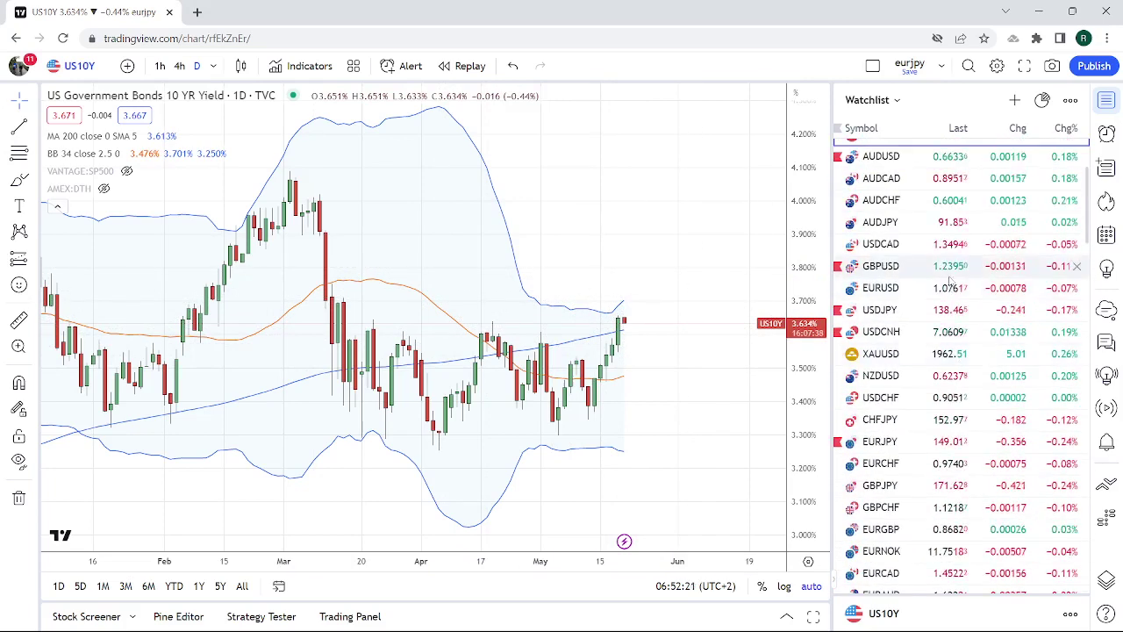
Load the USDCNH daily chart and zoom out to show November through May.
left_click(896, 339)
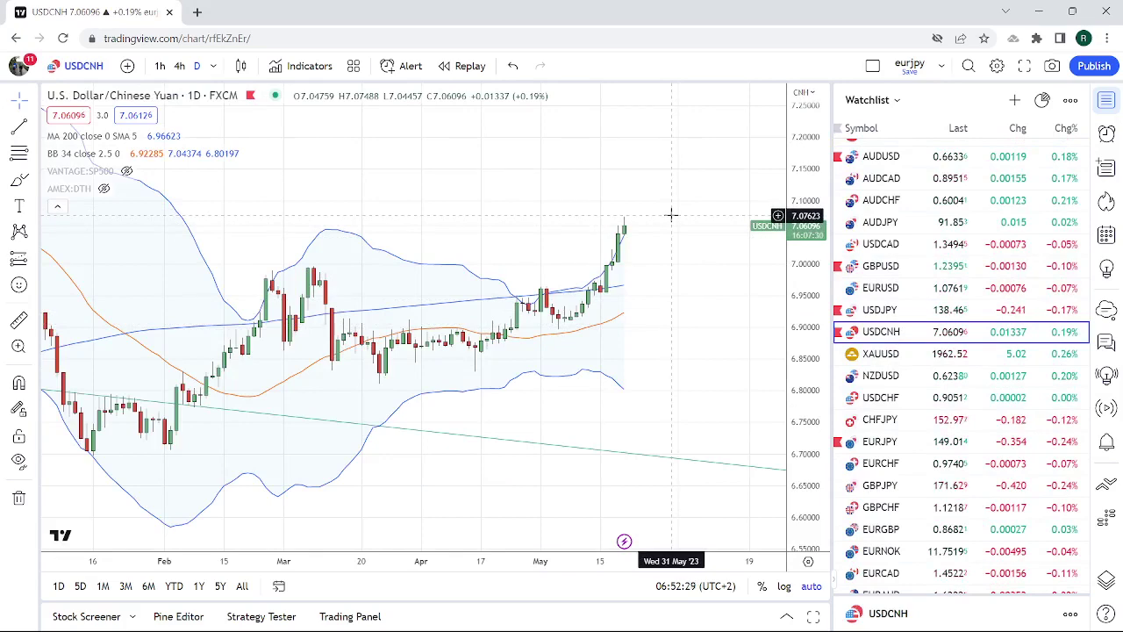
scroll(671, 215, "down", 2)
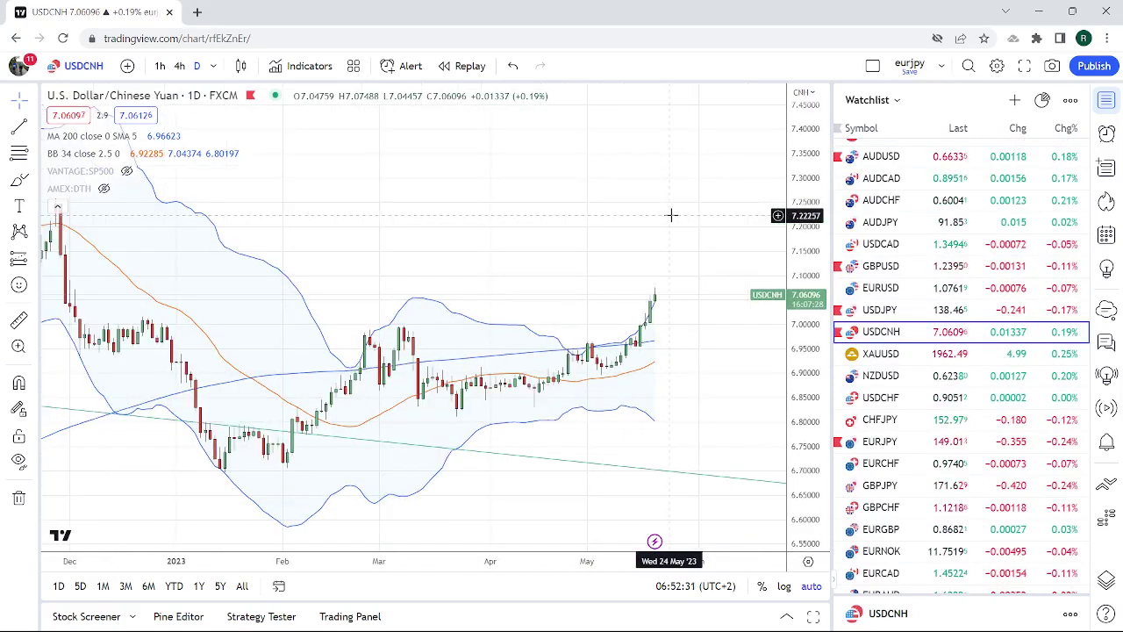
scroll(672, 216, "down", 1)
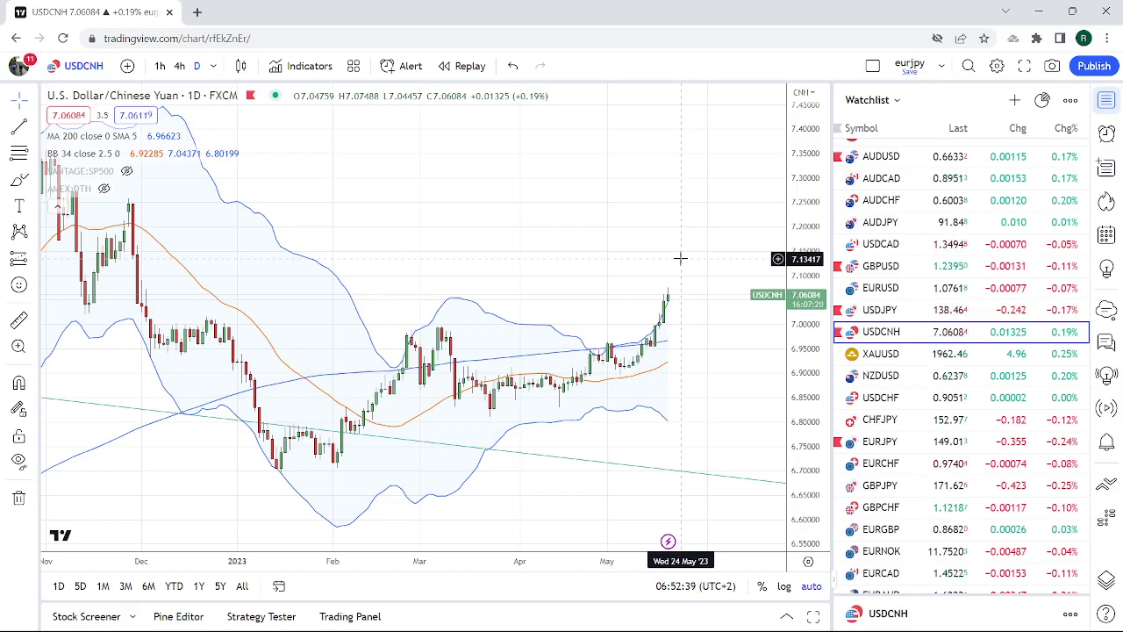
scroll(1022, 277, "down", 1)
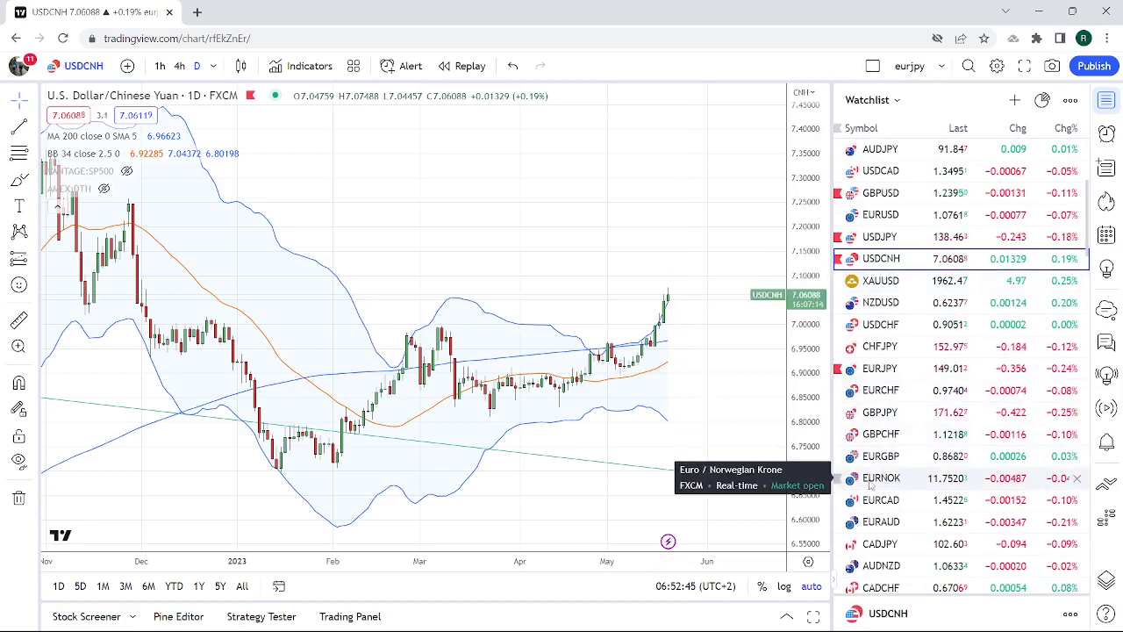
scroll(938, 472, "down", 2)
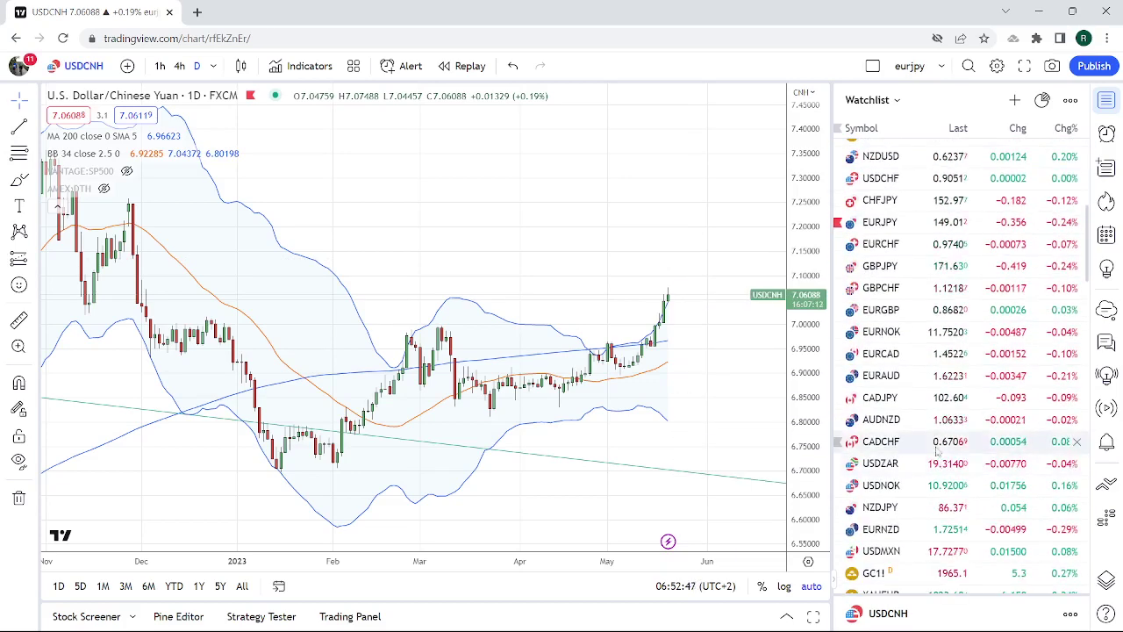
left_click(908, 485)
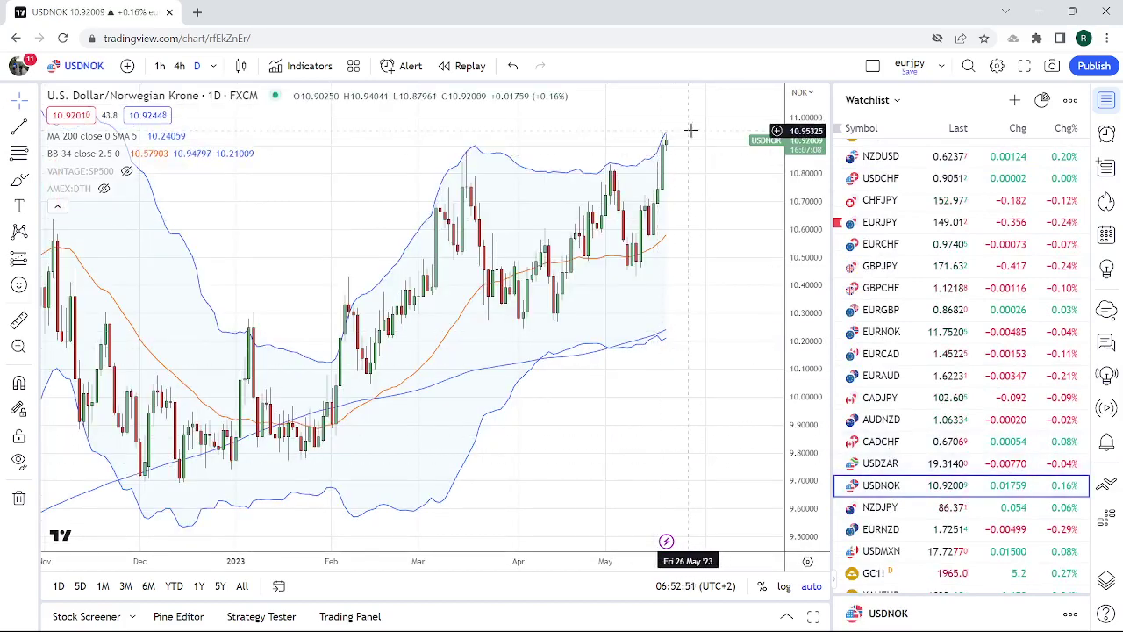
scroll(688, 136, "down", 3)
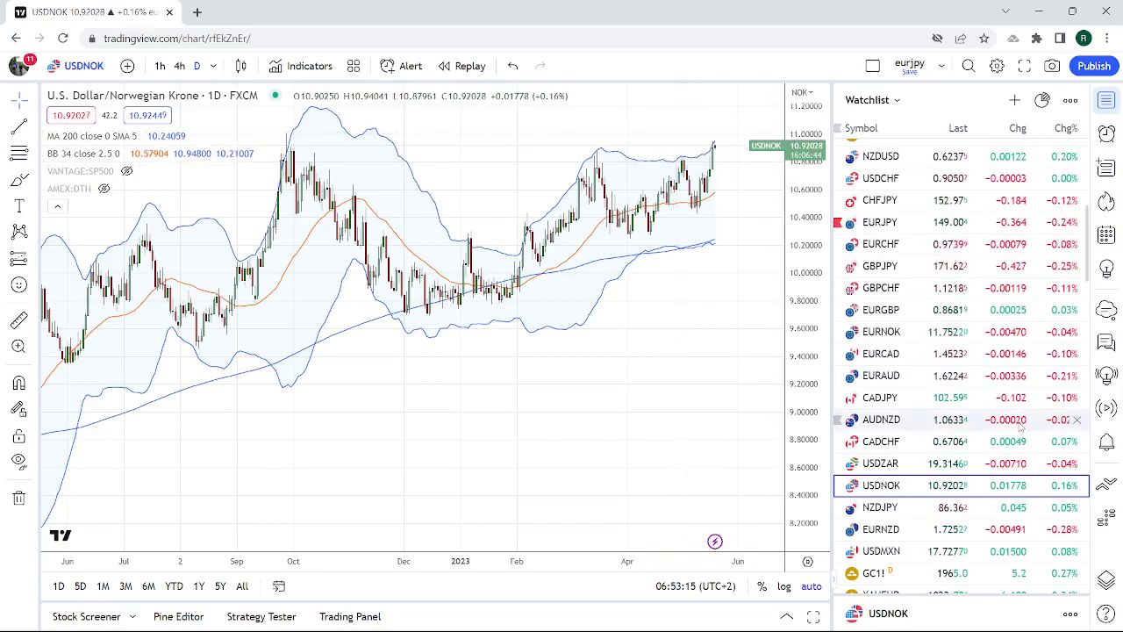
scroll(917, 434, "up", 5)
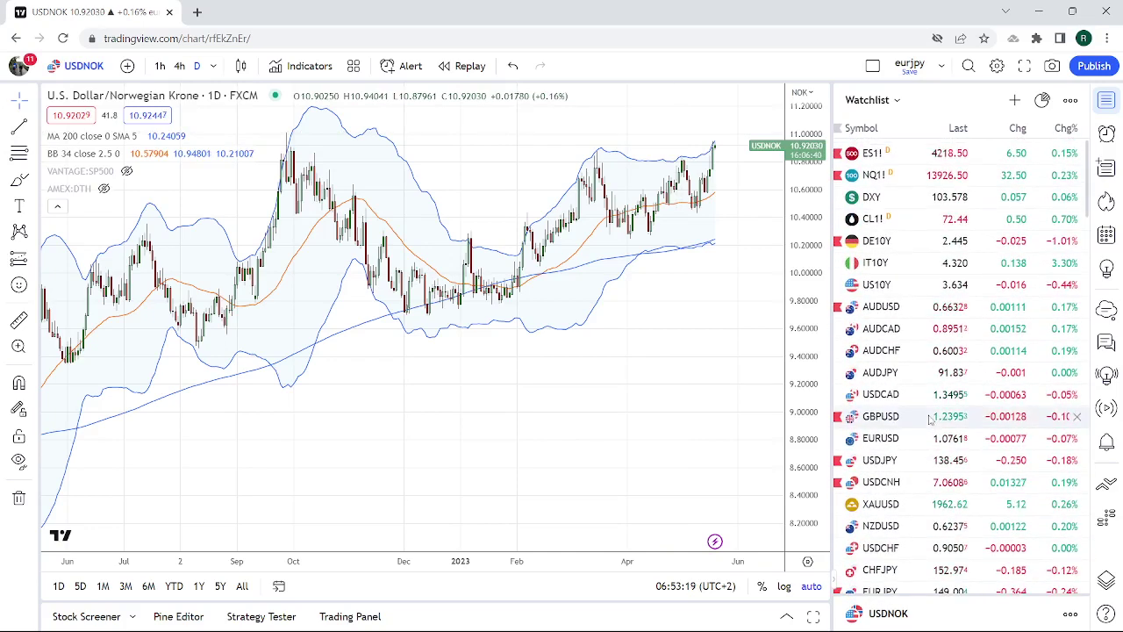
scroll(931, 420, "down", 2)
scroll(930, 419, "up", 2)
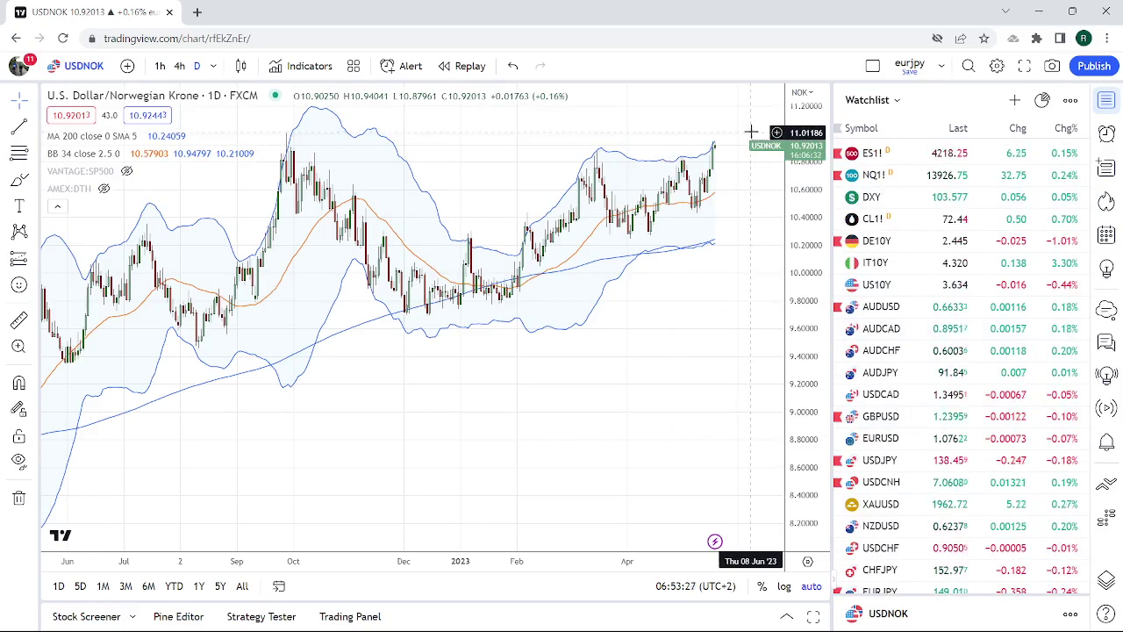
scroll(946, 296, "down", 5)
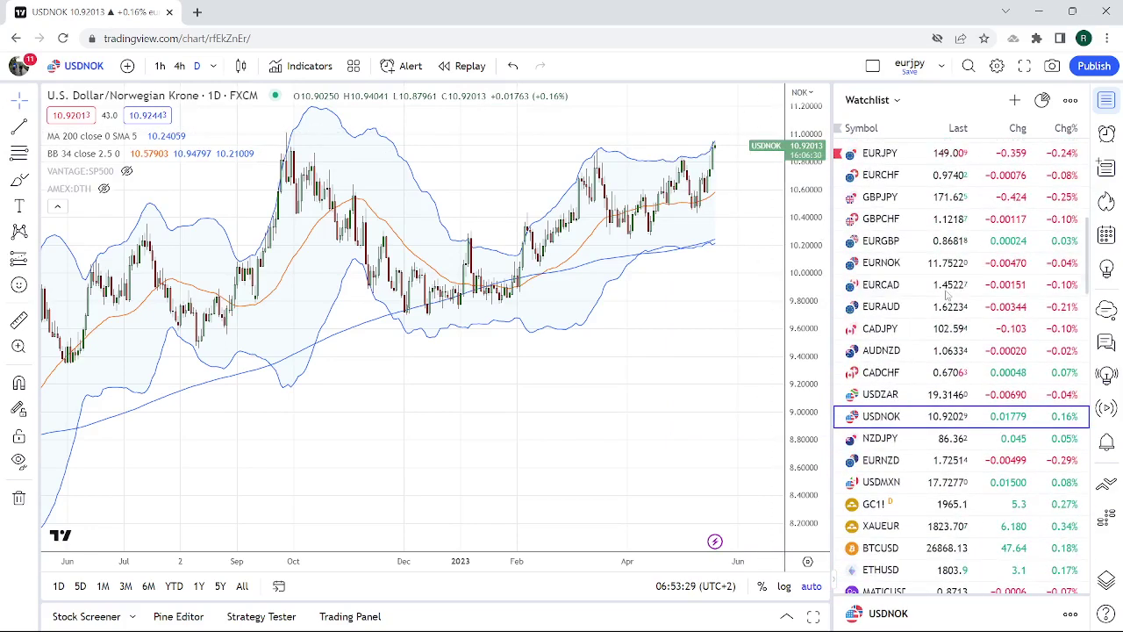
scroll(946, 295, "down", 2)
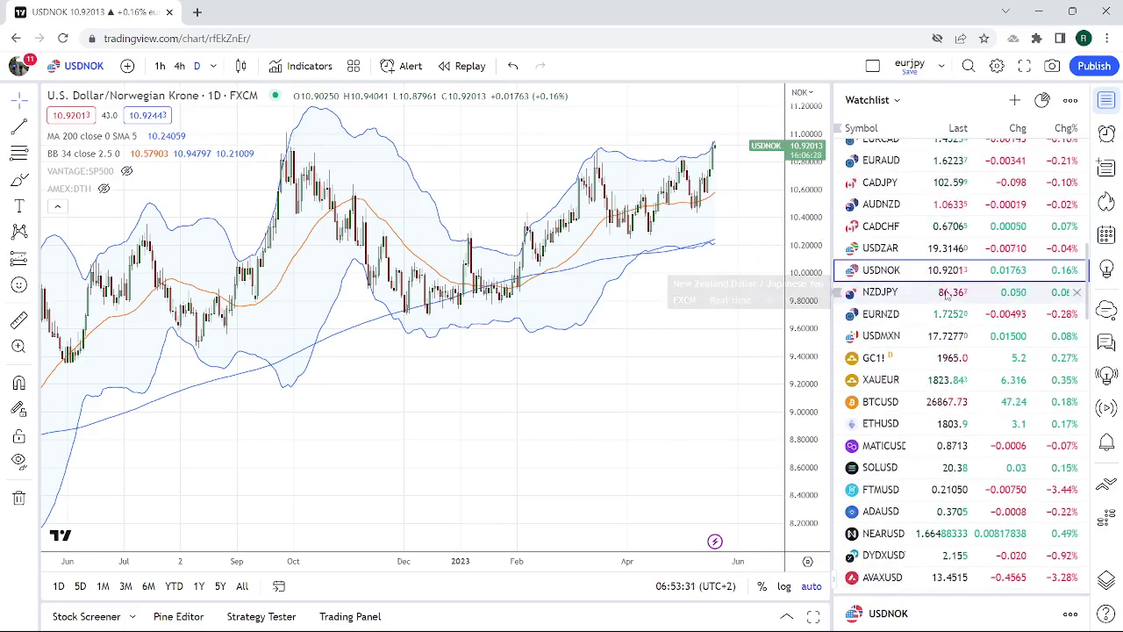
scroll(946, 295, "up", 4)
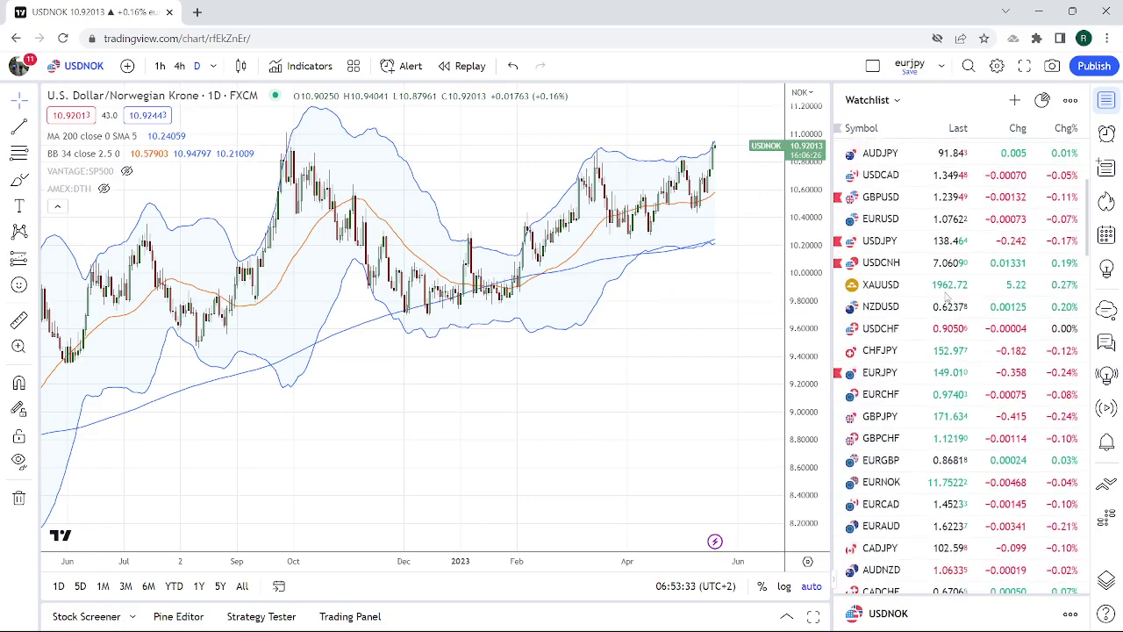
scroll(946, 296, "up", 1)
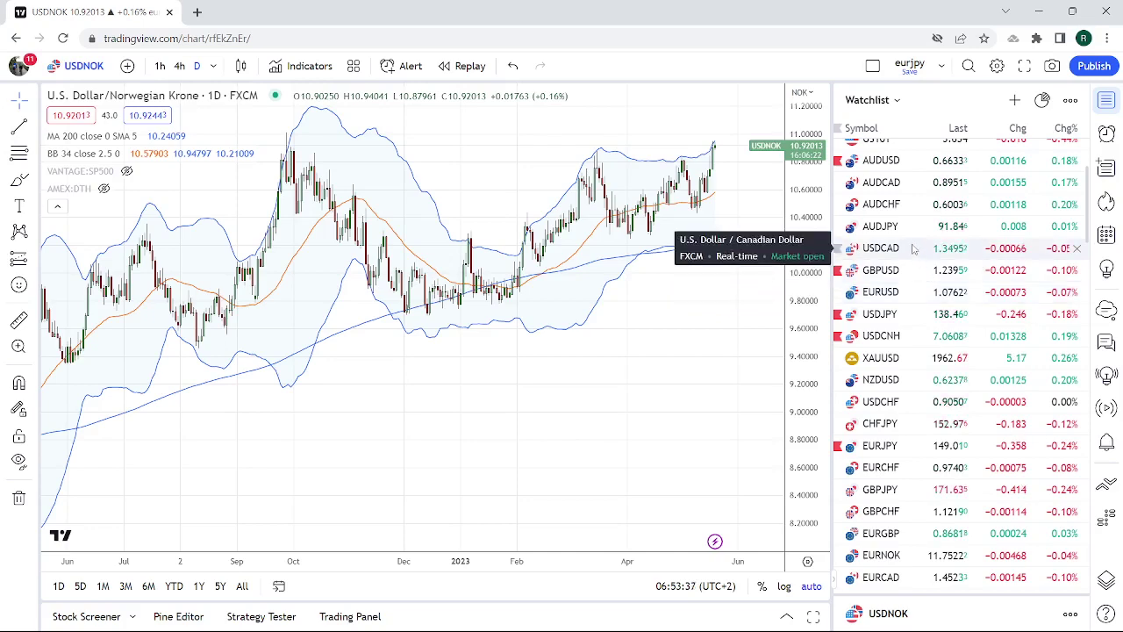
scroll(984, 315, "down", 1)
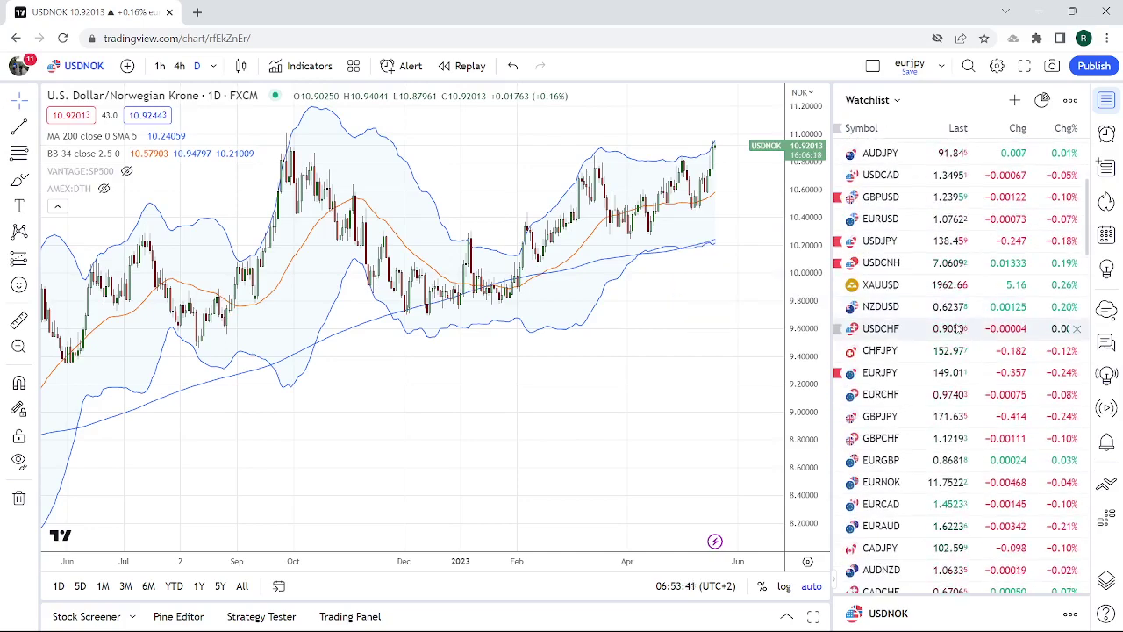
scroll(957, 328, "down", 3)
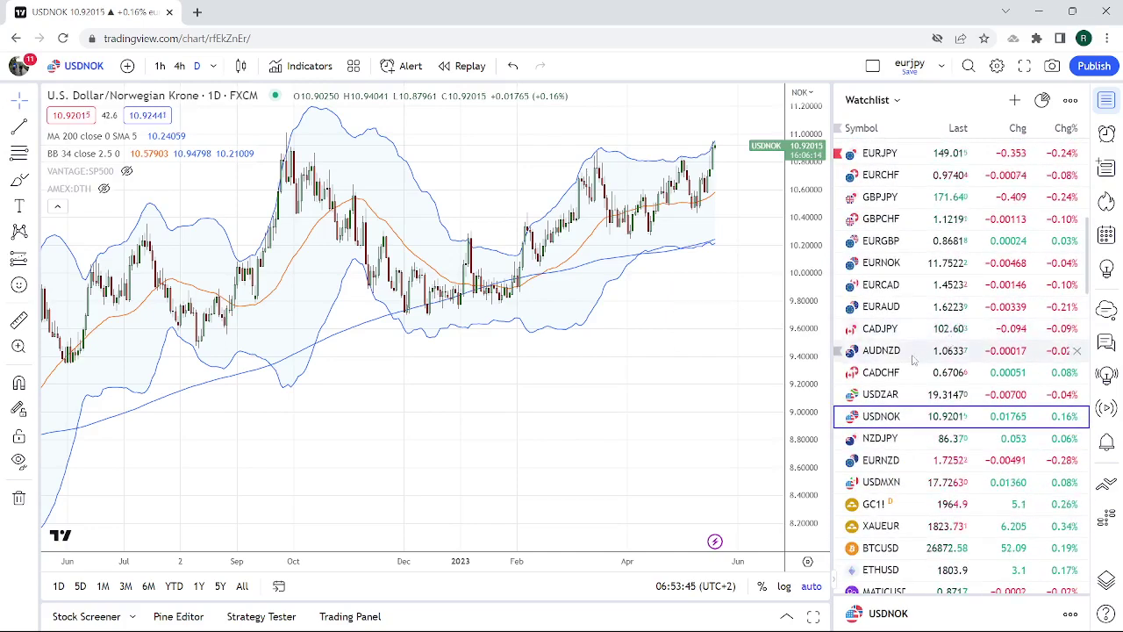
Review AUDNZD, then switch to the CADJPY daily chart with its trendlines.
left_click(885, 355)
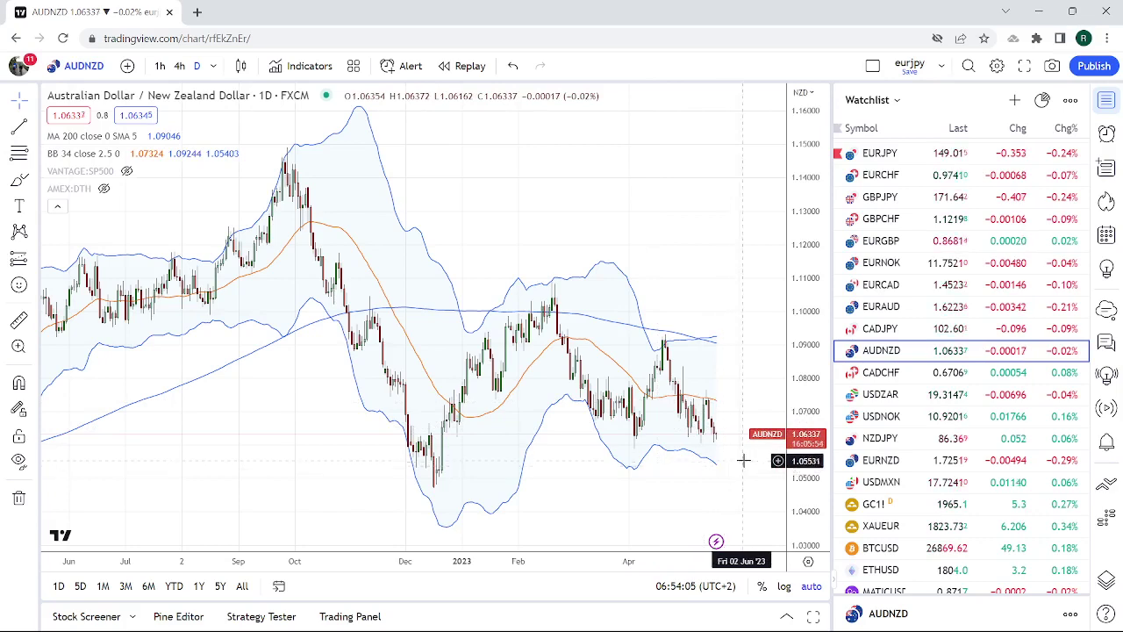
left_click(891, 331)
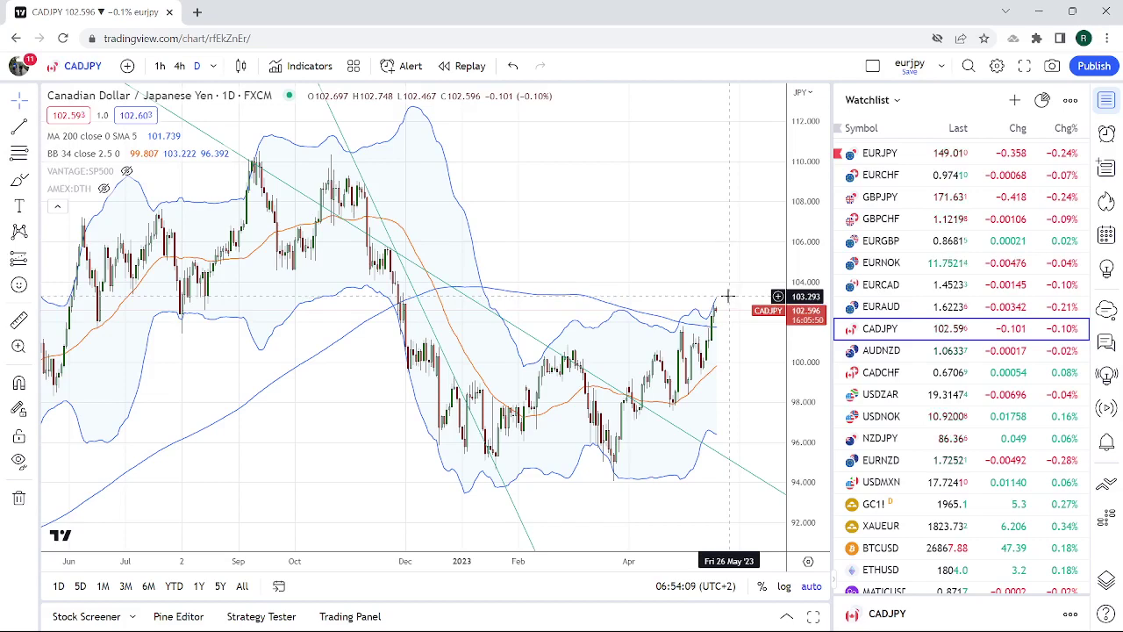
scroll(1000, 311, "up", 5)
scroll(1001, 311, "up", 5)
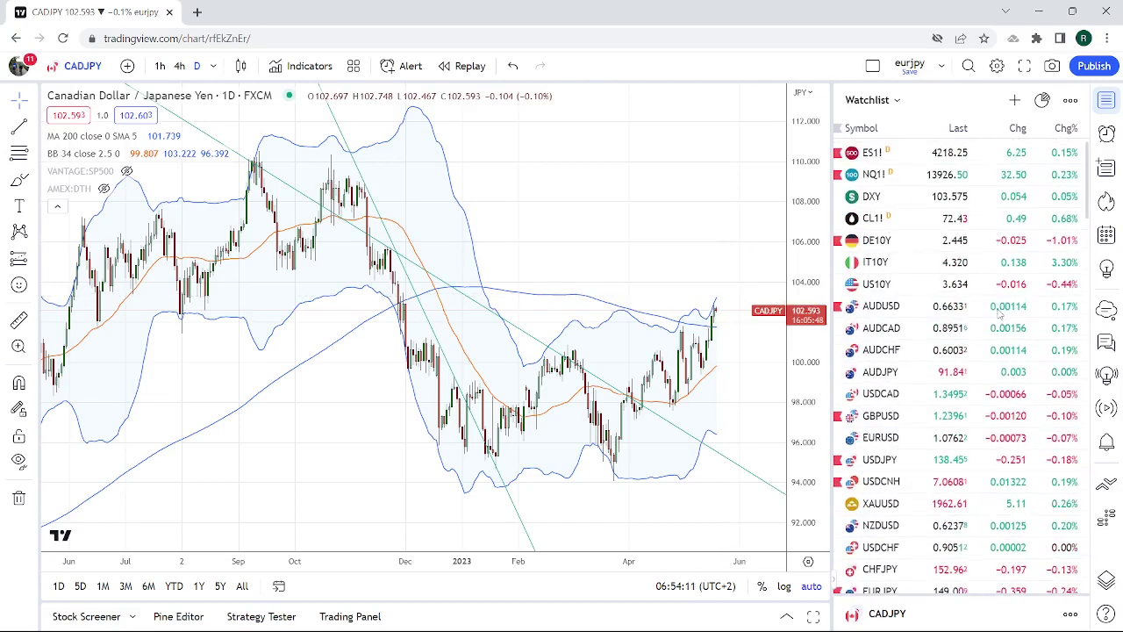
Review crude oil CL1!, then show USDJPY on the 4-hour timeframe.
left_click(909, 221)
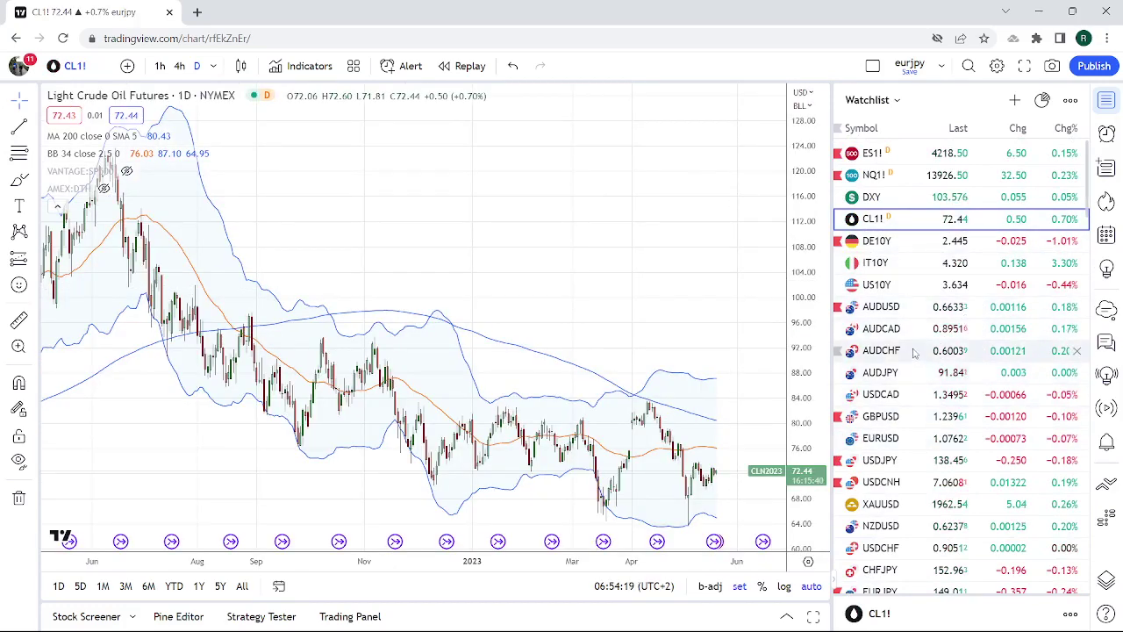
left_click(894, 465)
scroll(553, 395, "up", 2)
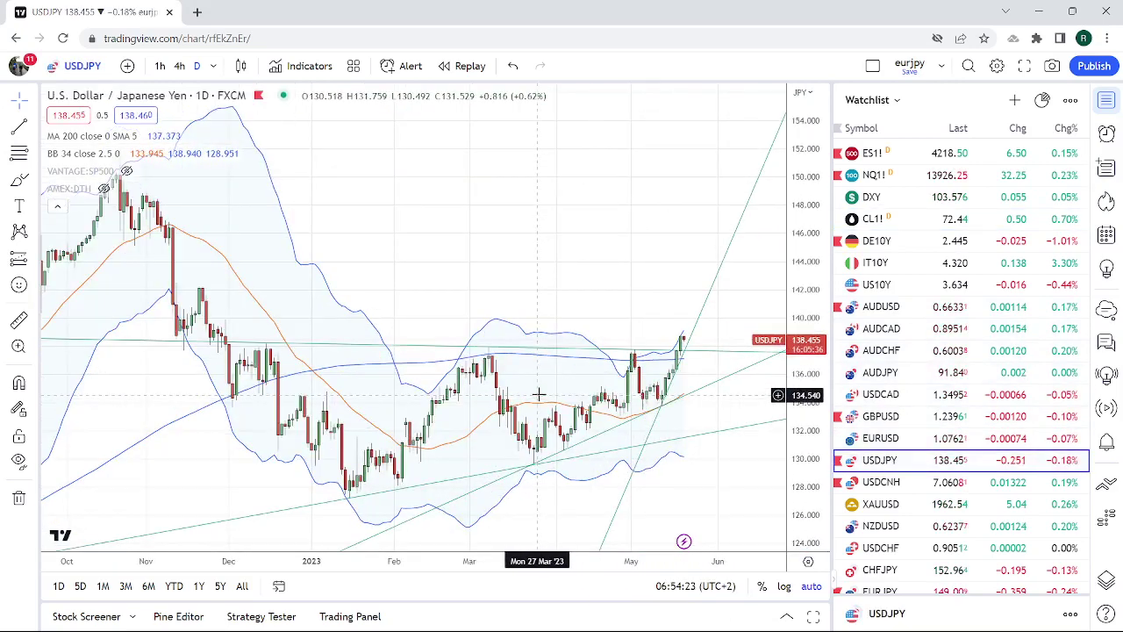
left_click(179, 66)
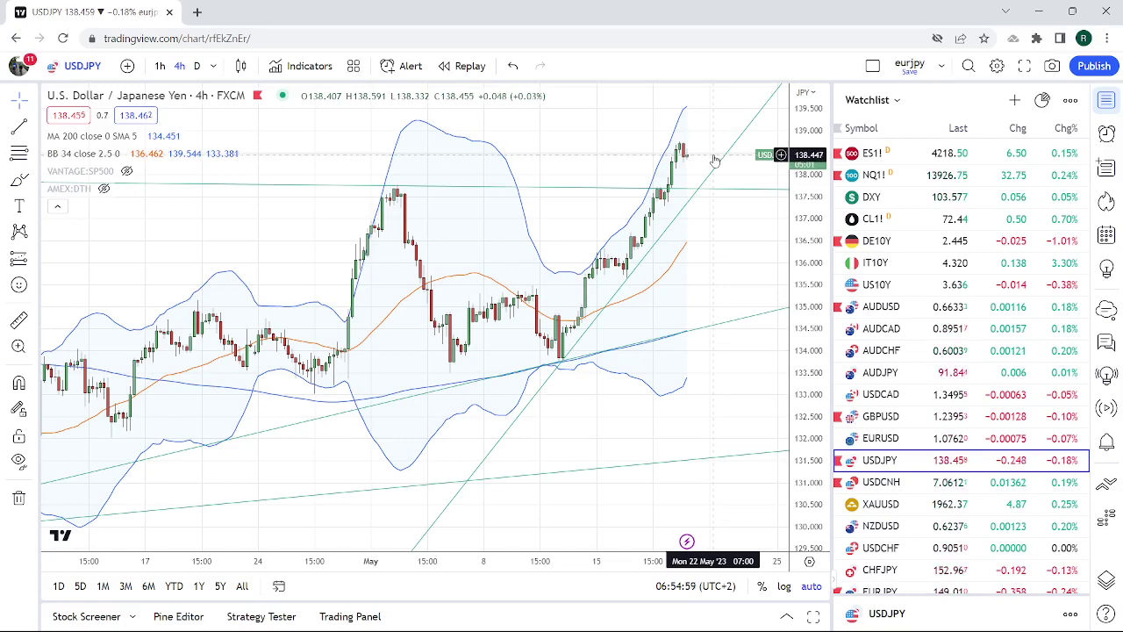
Set USDJPY to the 1-month timeframe, zoomed to show roughly 2013–2023.
left_click(212, 70)
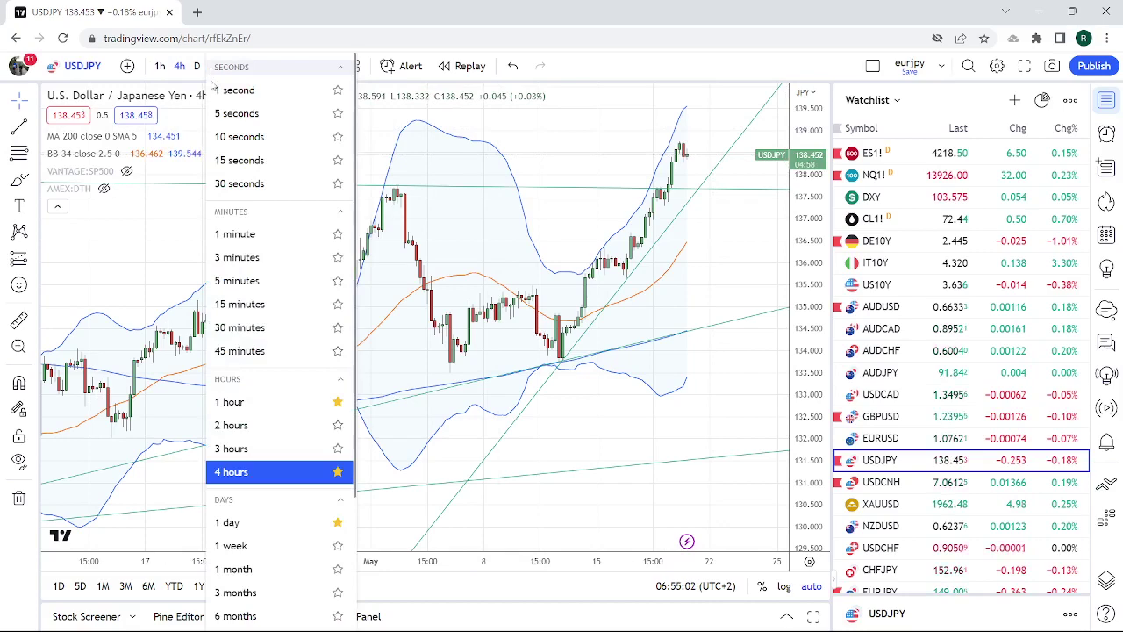
left_click(257, 568)
scroll(334, 439, "down", 5)
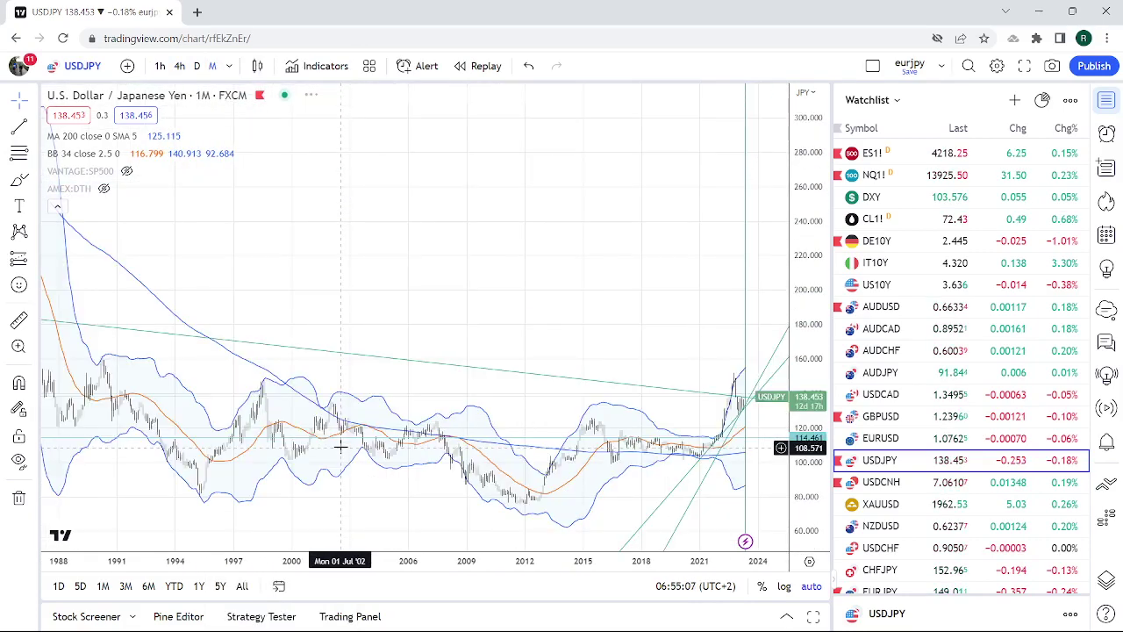
scroll(462, 328, "down", 3)
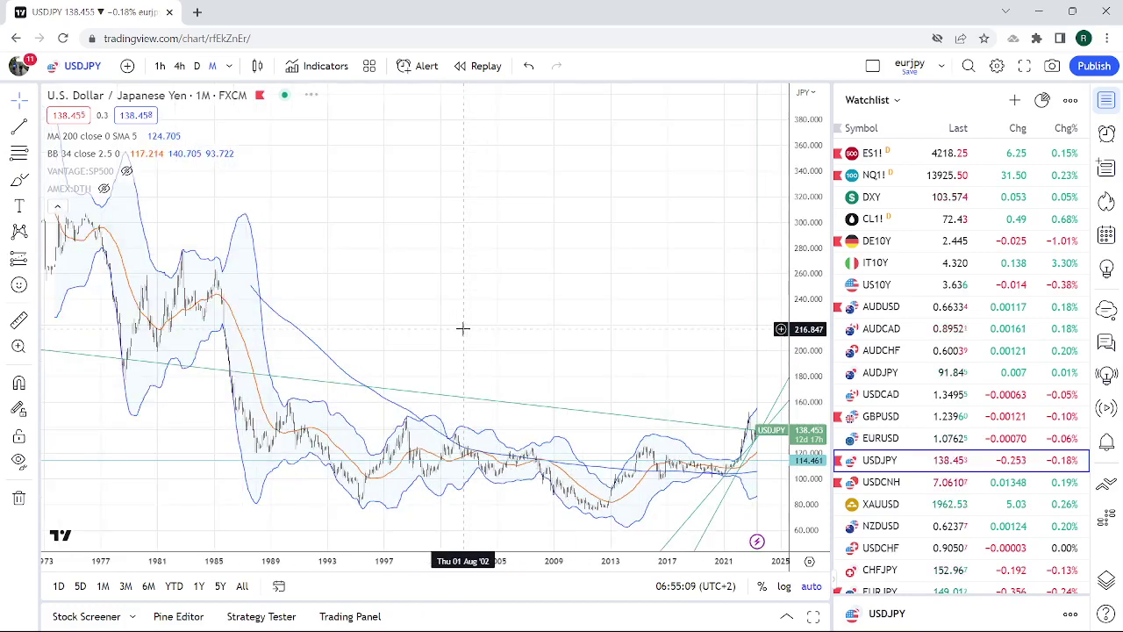
scroll(463, 328, "up", 4)
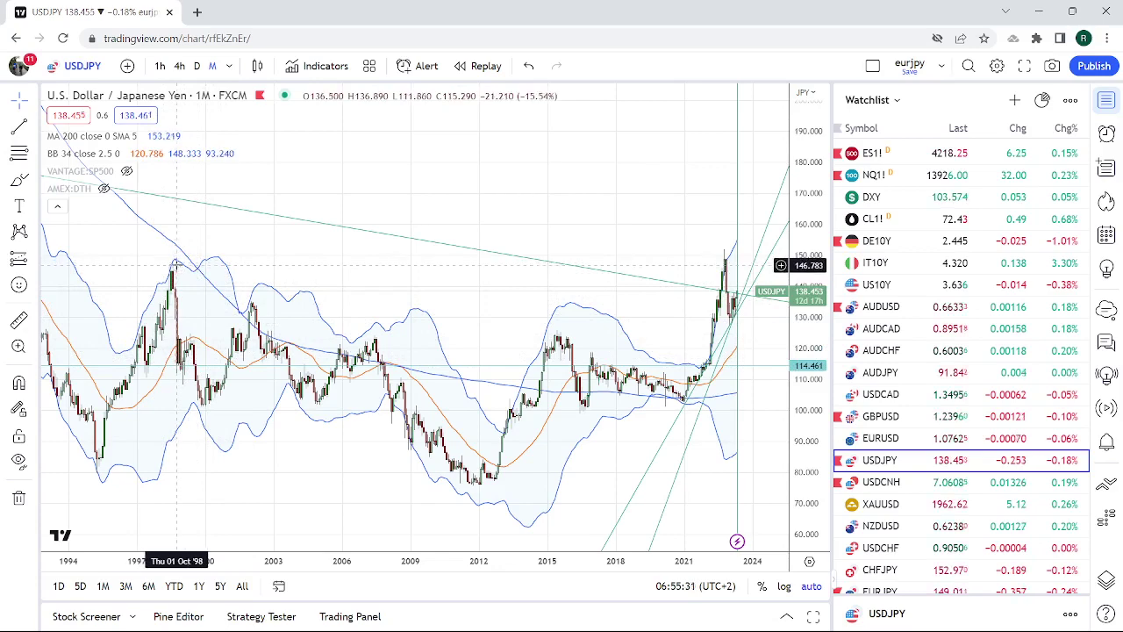
scroll(224, 298, "up", 5)
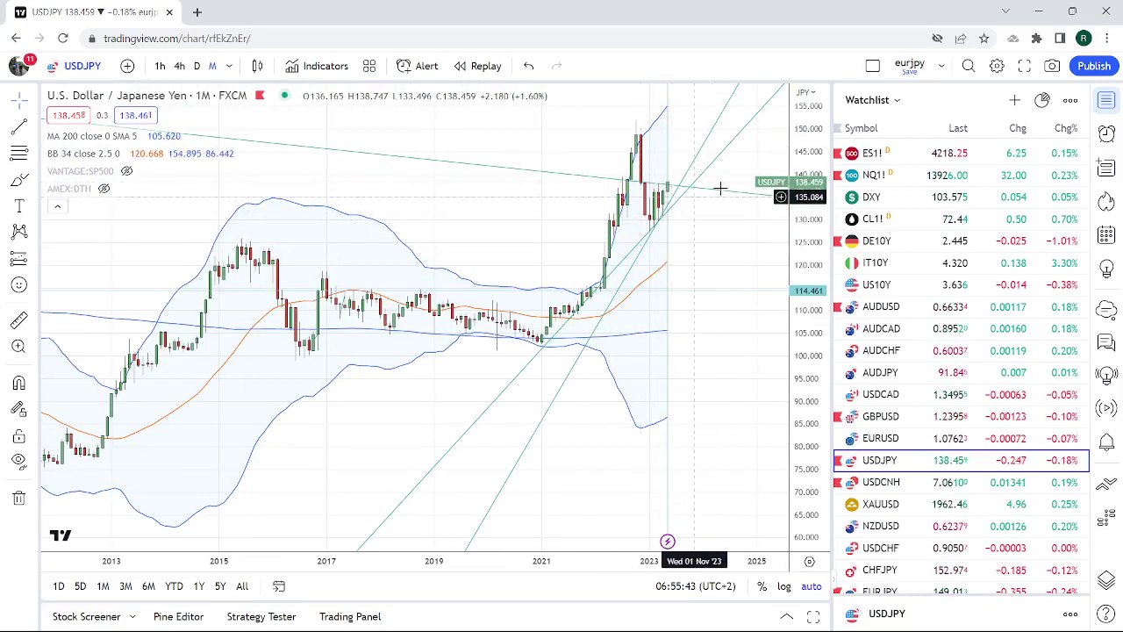
scroll(612, 342, "up", 6)
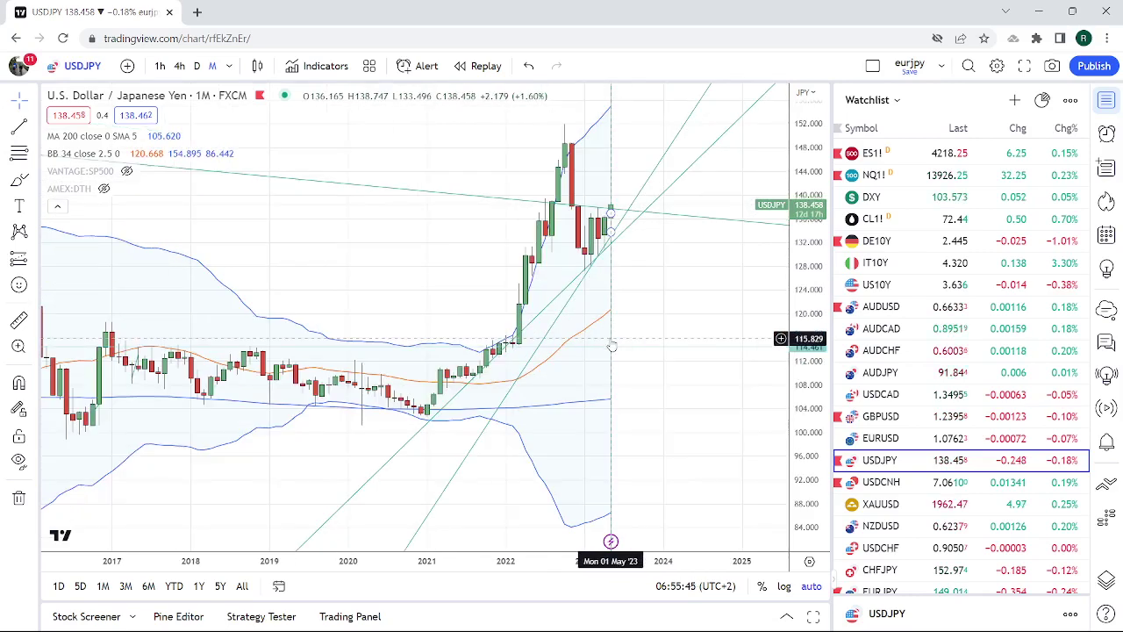
left_click_drag(464, 312, 788, 303)
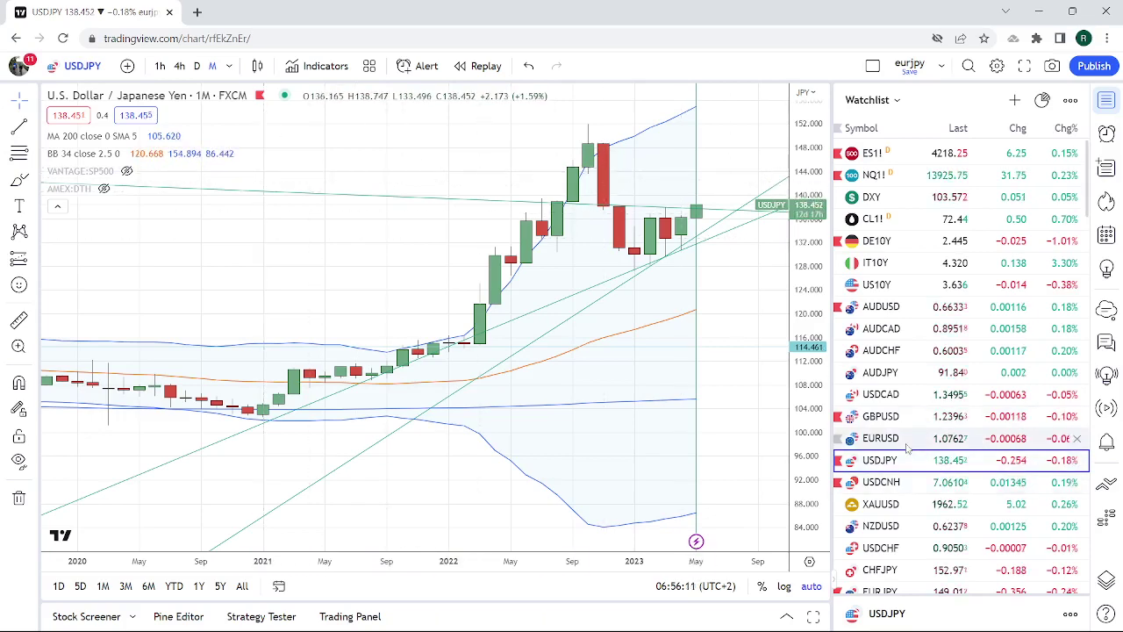
scroll(909, 337, "down", 1)
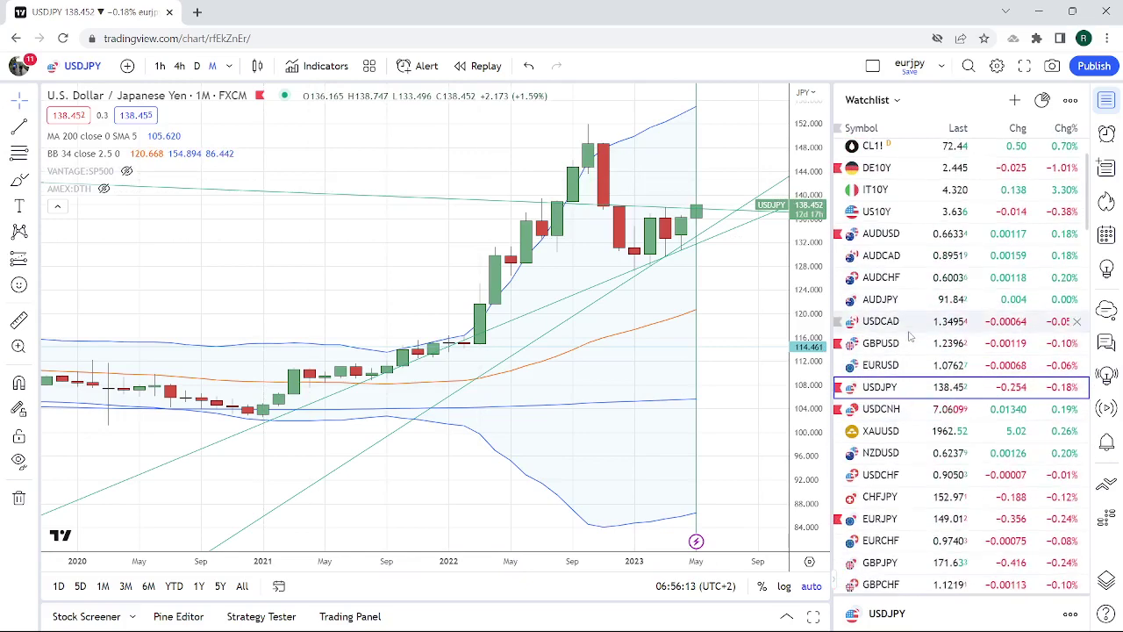
scroll(916, 369, "down", 2)
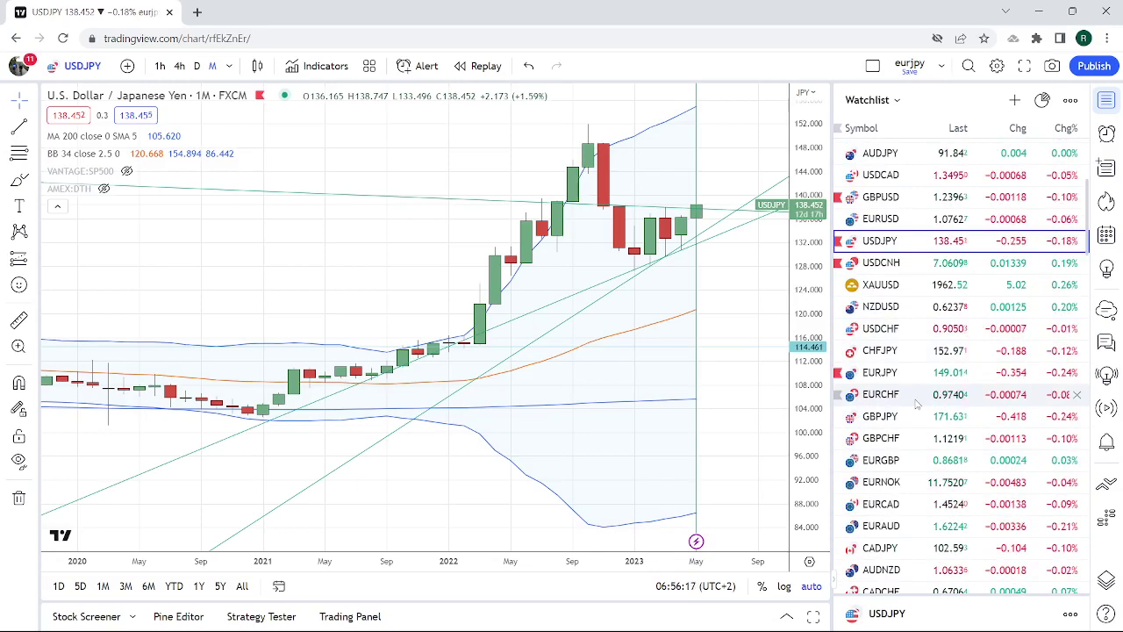
scroll(915, 402, "up", 3)
scroll(916, 368, "down", 2)
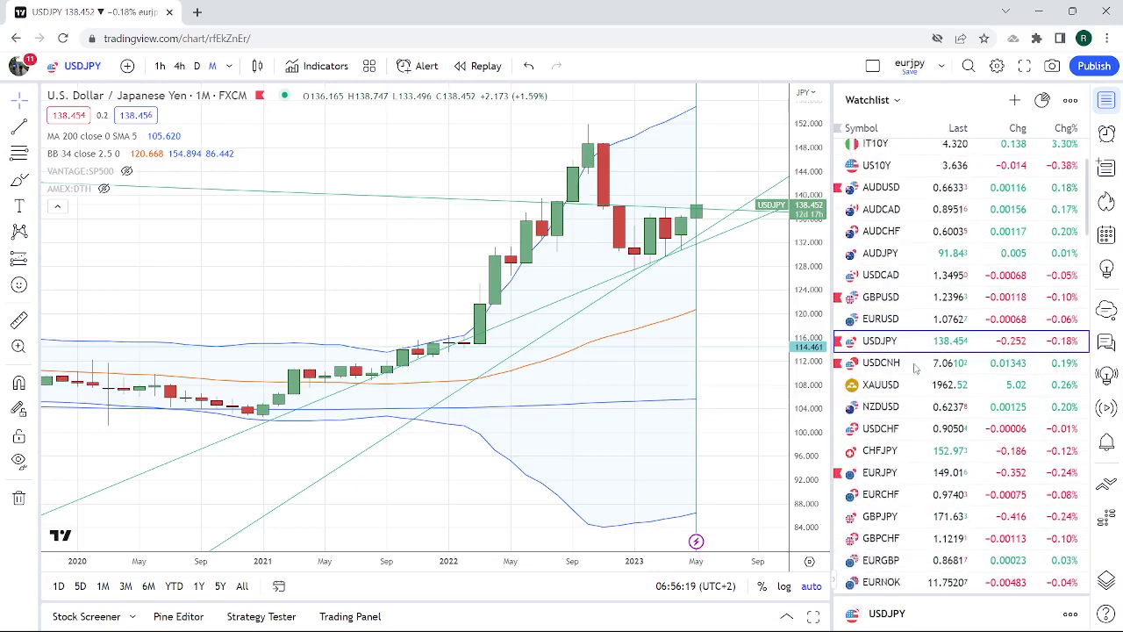
scroll(915, 369, "down", 1)
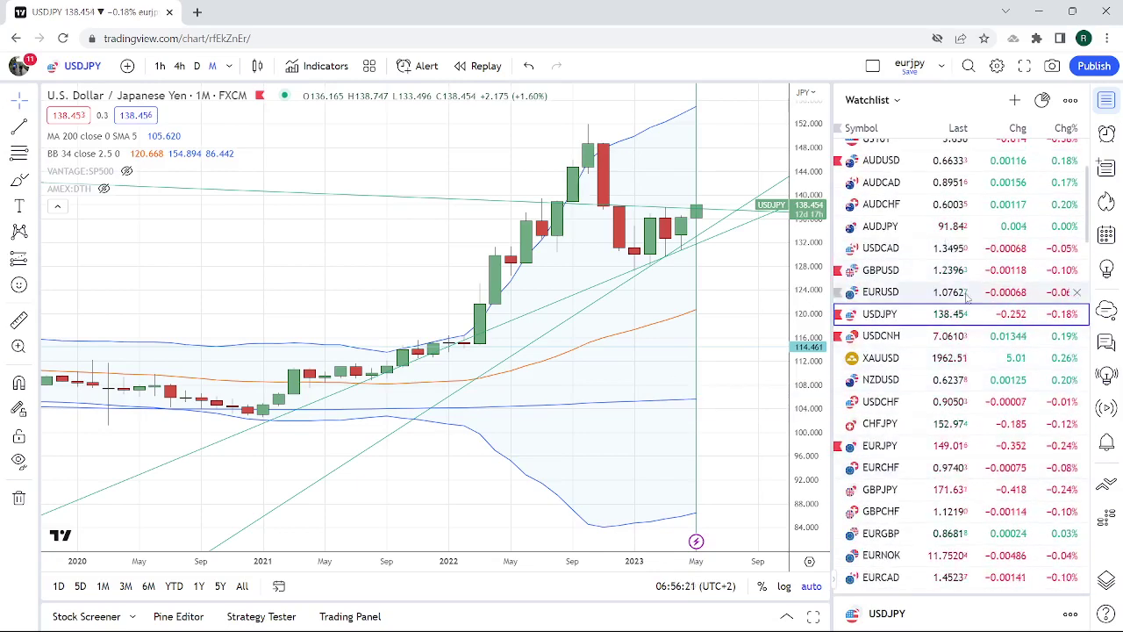